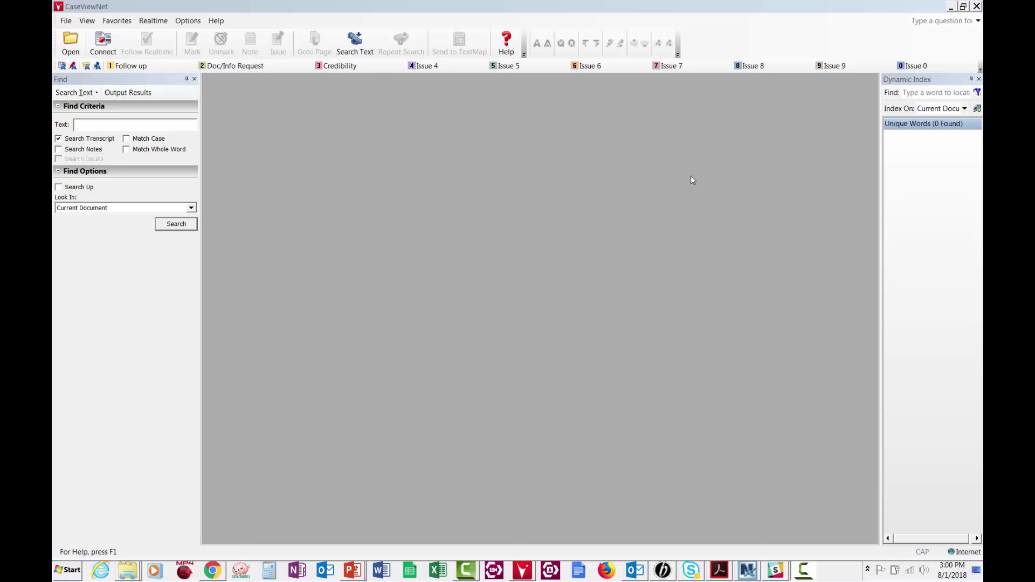
Connect to the Realtime Demo feed and follow the streaming direct-examination transcript
{"action": "left_click", "coordinate": [152, 20]}
{"action": "left_click", "coordinate": [162, 84]}
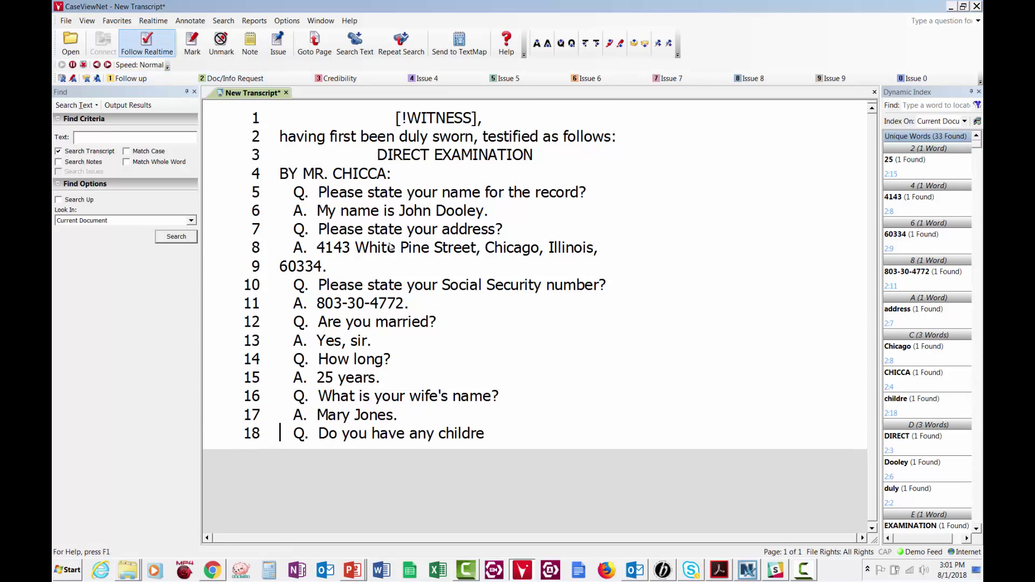
{"action": "left_click", "coordinate": [146, 45]}
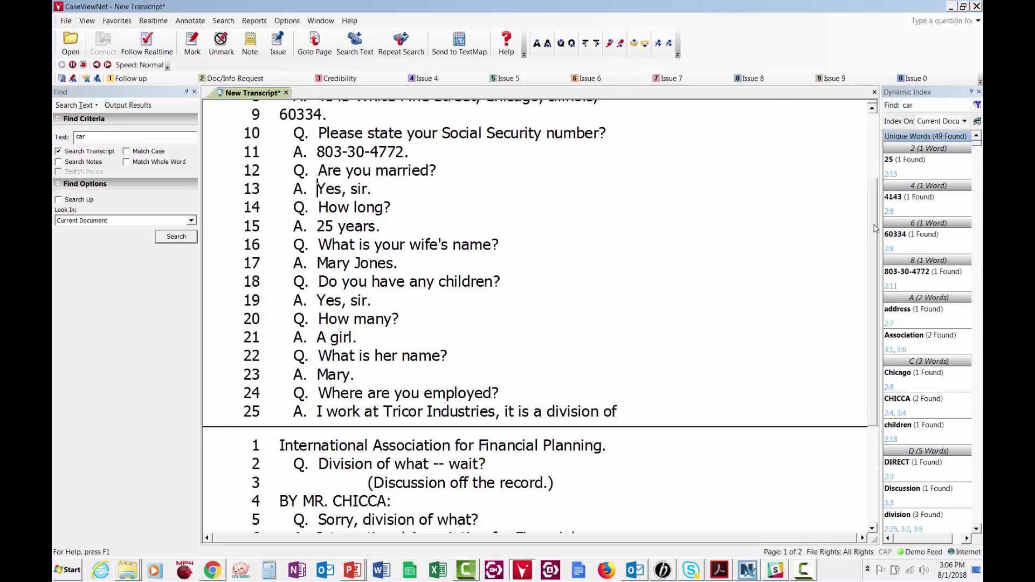
{"action": "left_click_drag", "start_coordinate": [874, 227], "coordinate": [867, 179]}
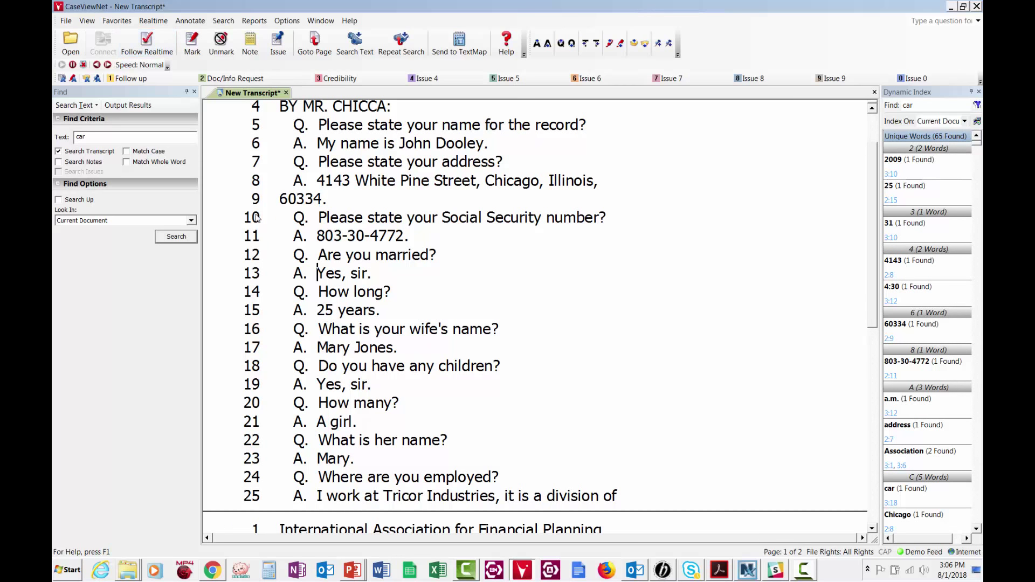
Select the Social Security number question on line 10 and mark it
{"action": "left_click", "coordinate": [256, 218]}
{"action": "left_click_drag", "start_coordinate": [282, 217], "coordinate": [621, 225]}
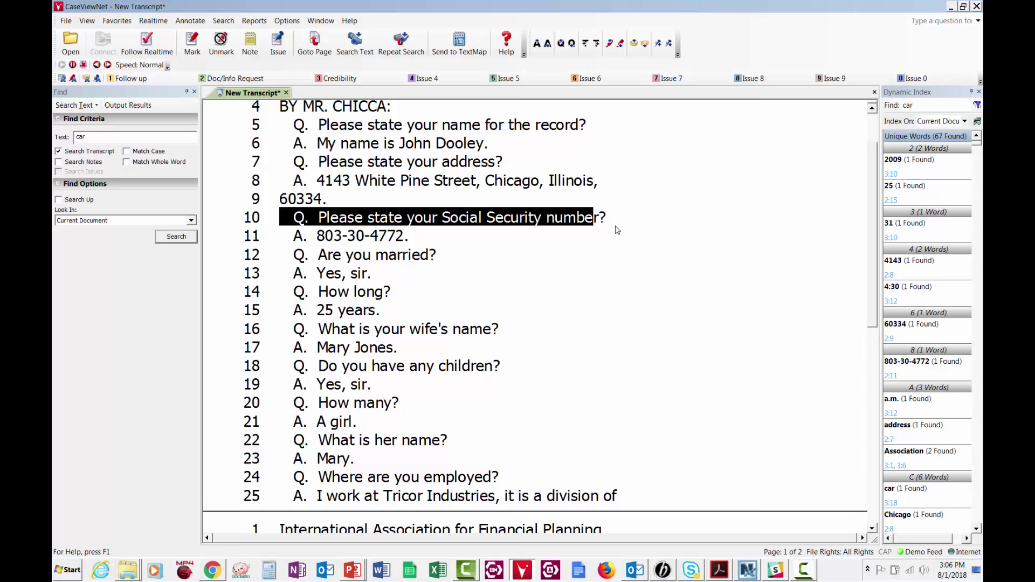
{"action": "key", "text": "space"}
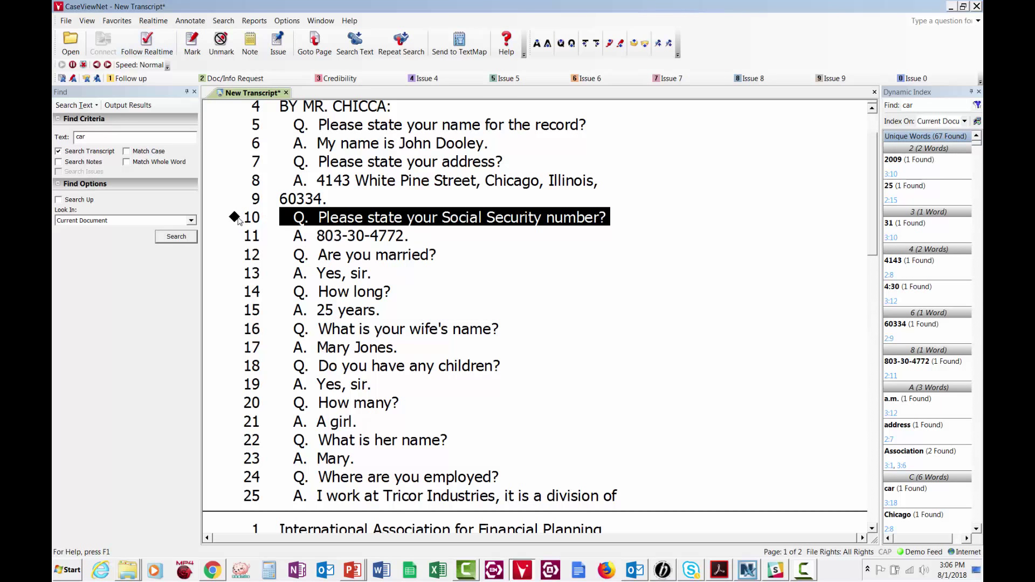
Annotate line 10 with the issues '1. Follow up' and '2. Doc/Info Request'
{"action": "left_click", "coordinate": [251, 44]}
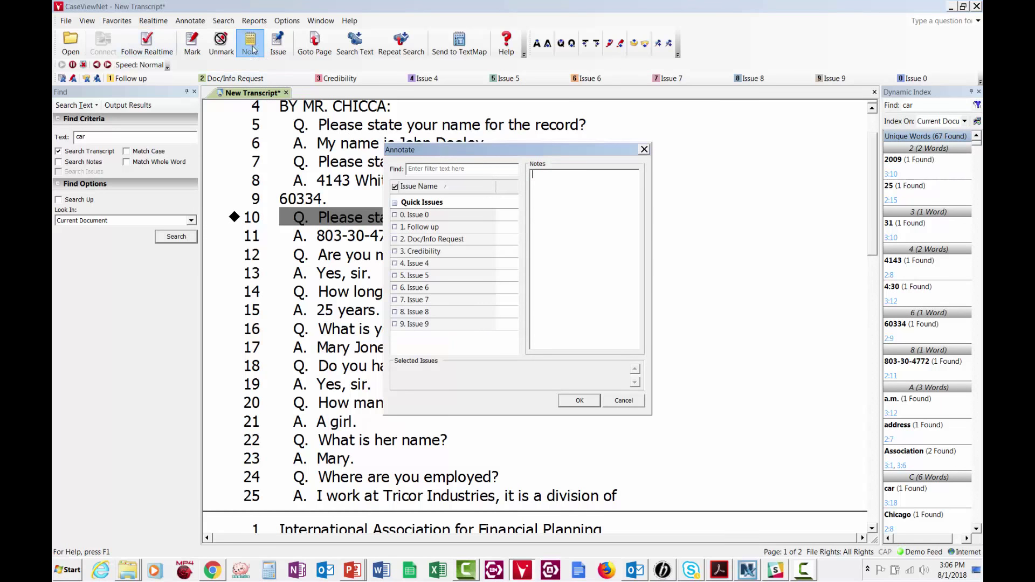
{"action": "left_click", "coordinate": [395, 227]}
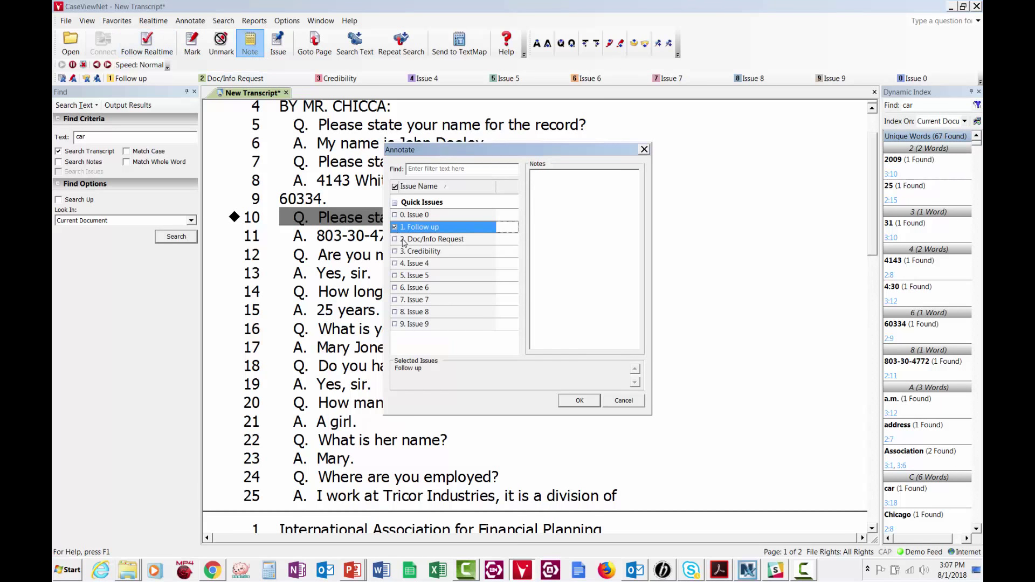
{"action": "left_click", "coordinate": [395, 239]}
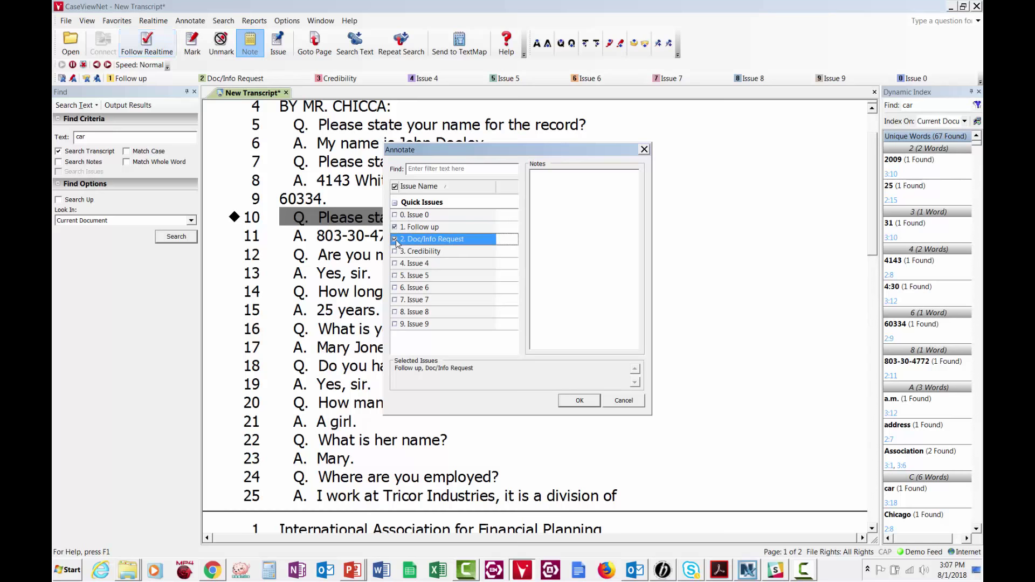
{"action": "left_click", "coordinate": [581, 401]}
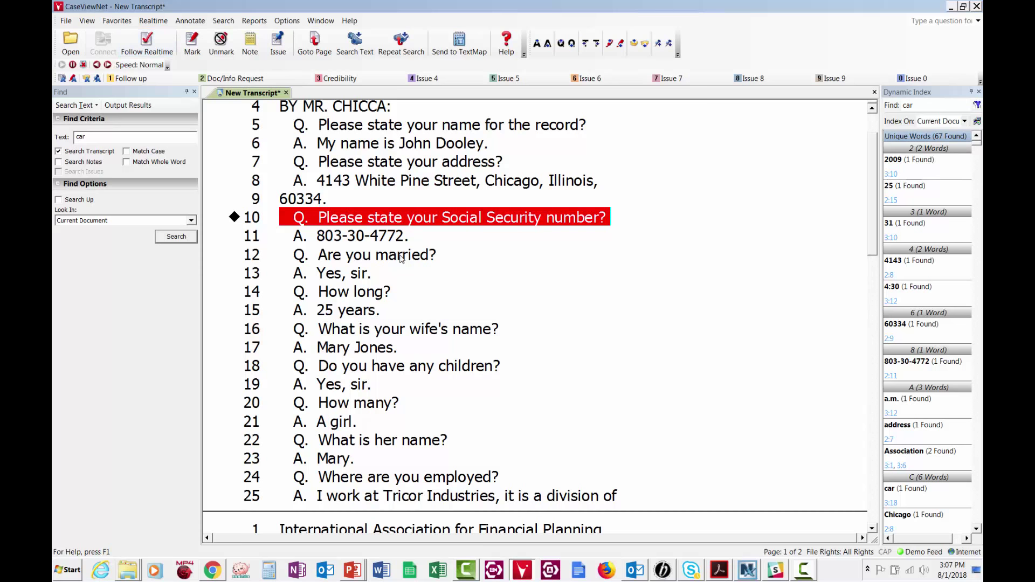
Jump back to the live end of the realtime transcript with Follow Realtime
{"action": "left_click", "coordinate": [146, 44]}
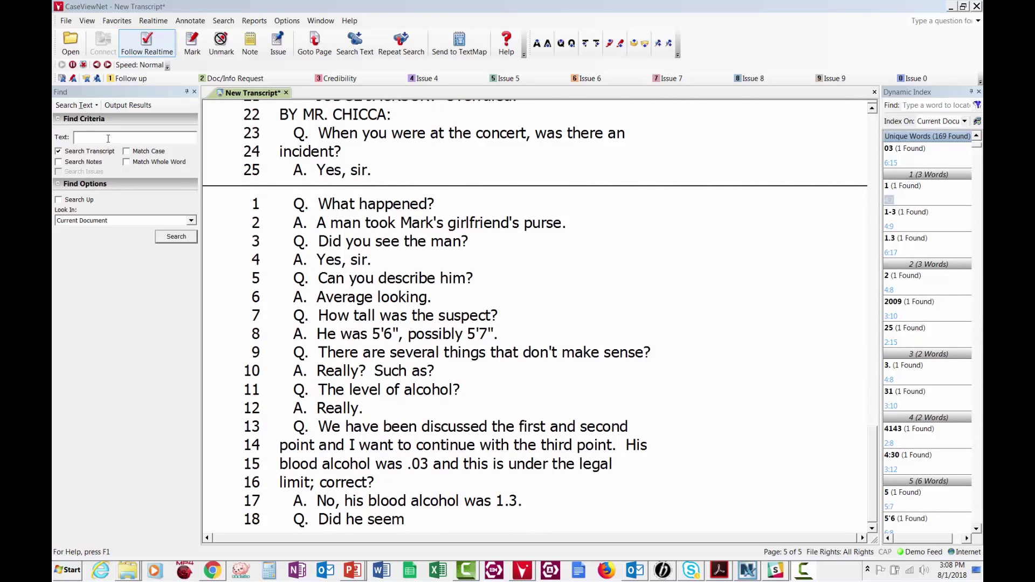
{"action": "type", "text": "car"}
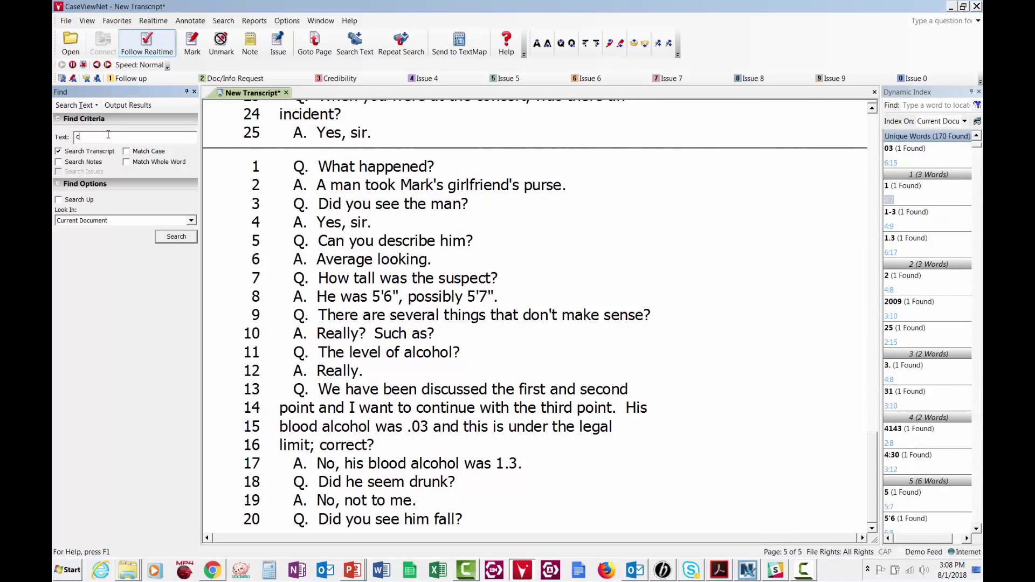
Search for 'car' and step through the next two occurrences
{"action": "key", "text": "Return"}
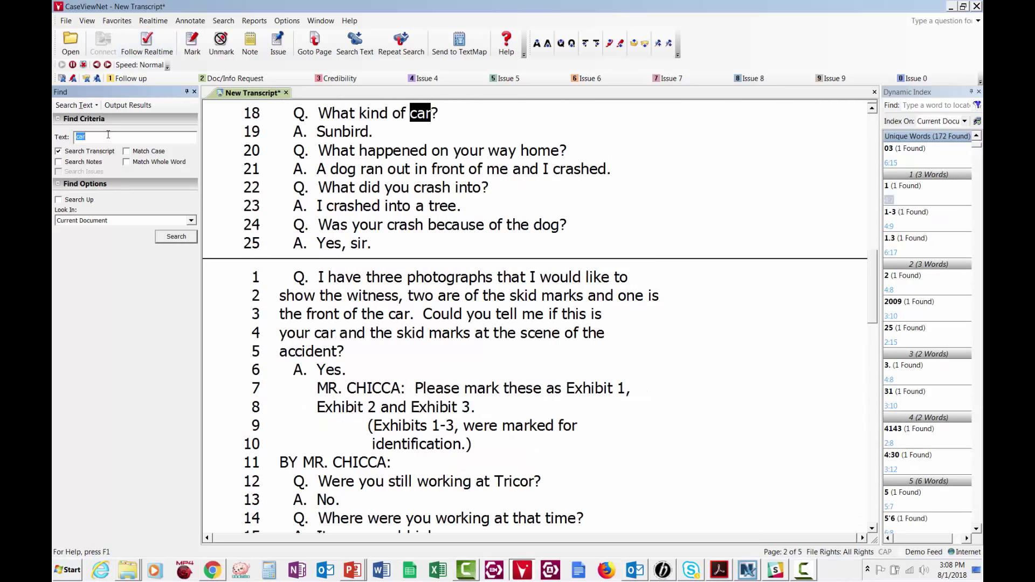
{"action": "key", "text": "Return"}
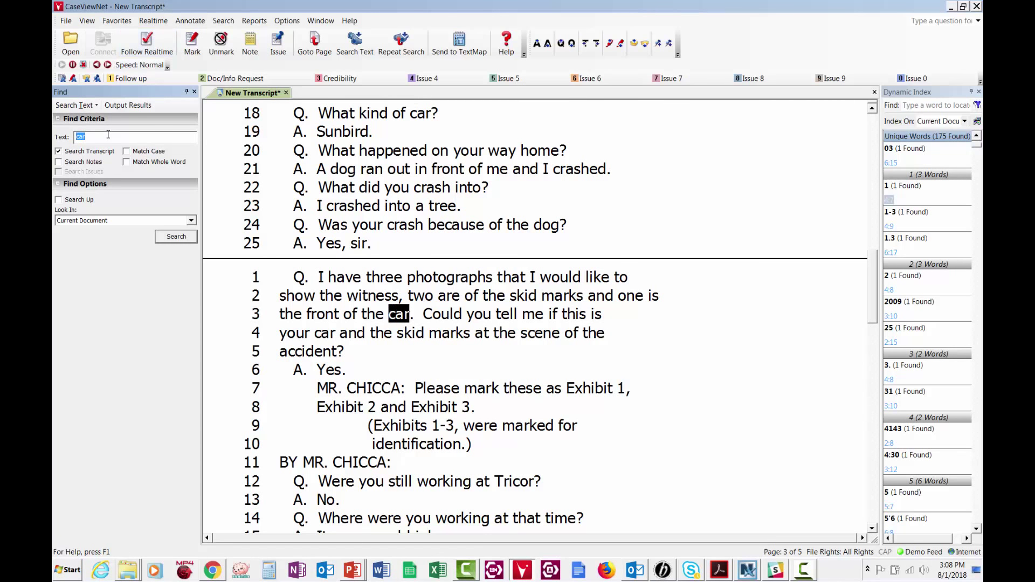
{"action": "key", "text": "Return"}
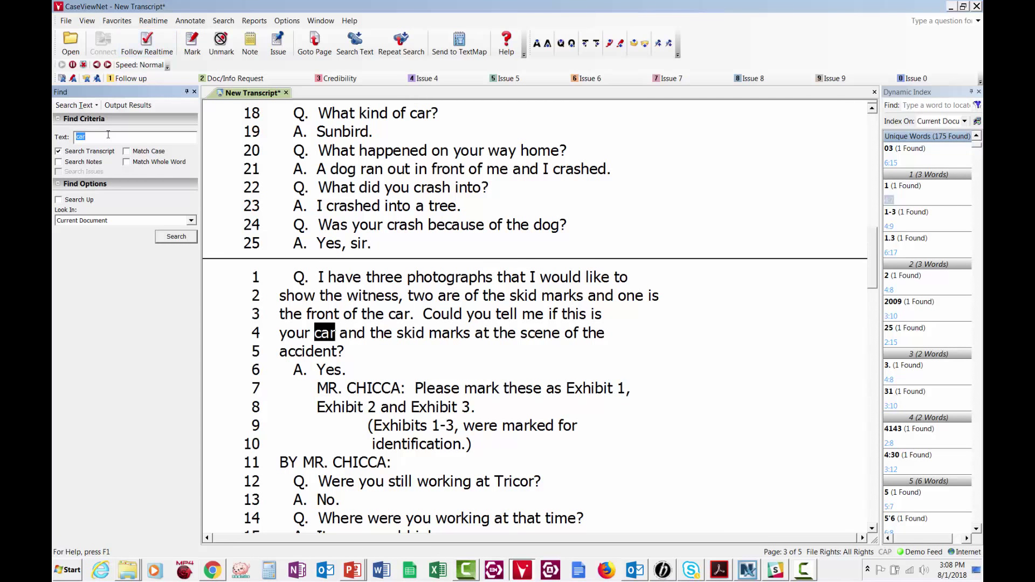